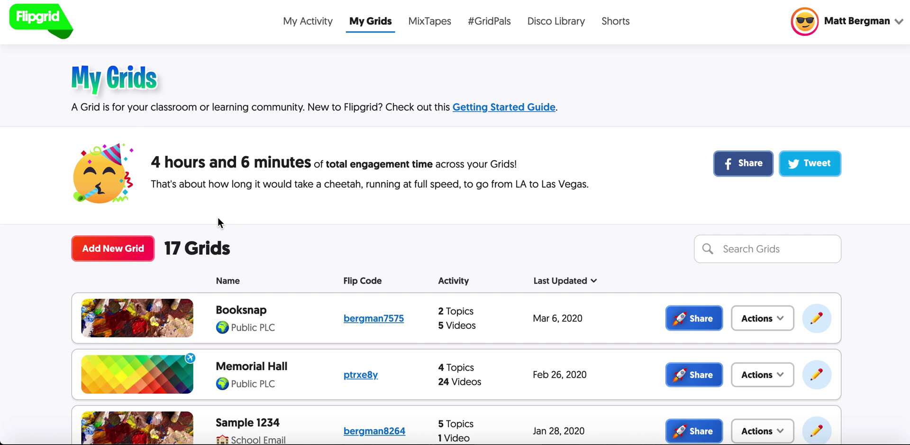
Start a new grid named "Language Arts Period 2" with the School Email grid type, keeping the suggested Flip Code
{"action": "left_click", "coordinate": [117, 260]}
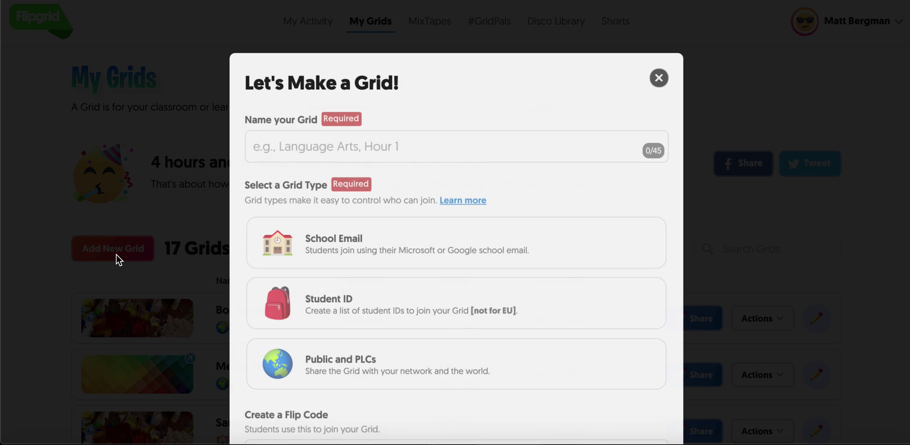
{"action": "left_click", "coordinate": [360, 148]}
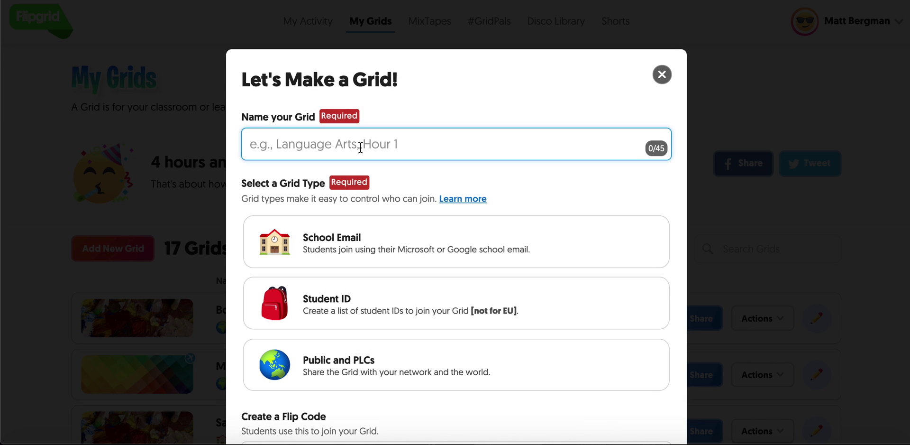
{"action": "type", "text": "Language Arts Period 2"}
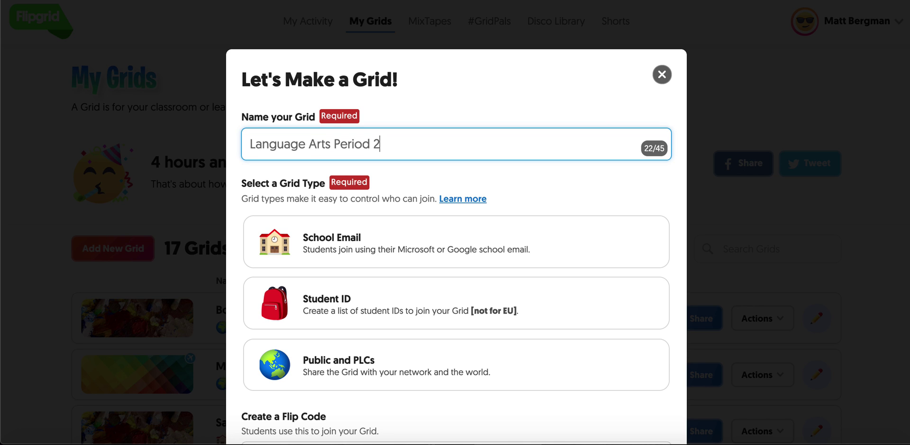
{"action": "scroll", "coordinate": [427, 187], "scroll_direction": "down", "scroll_amount": 3}
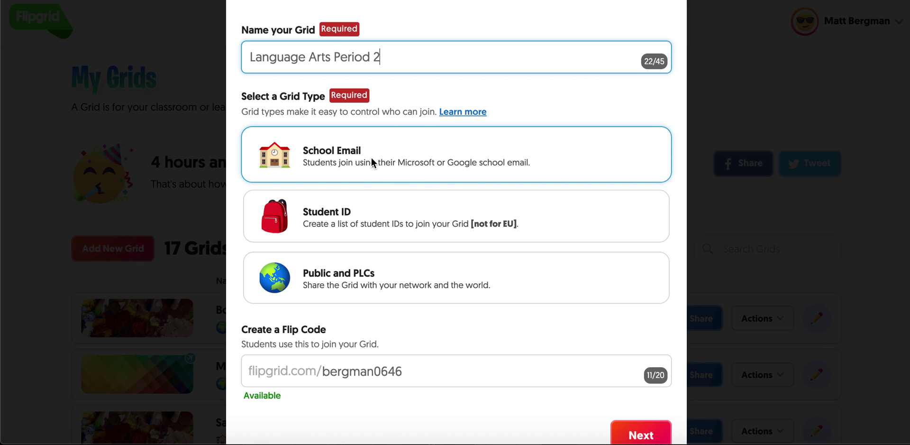
{"action": "left_click", "coordinate": [397, 153]}
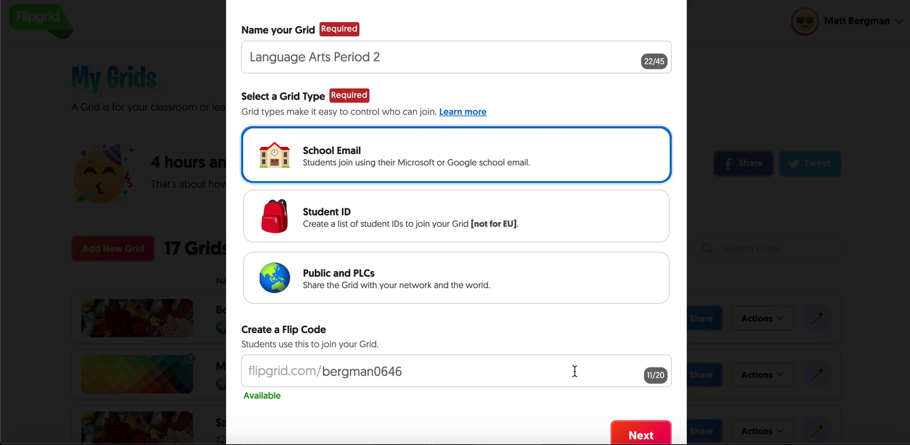
{"action": "scroll", "coordinate": [574, 371], "scroll_direction": "down", "scroll_amount": 2}
{"action": "left_click", "coordinate": [639, 380]}
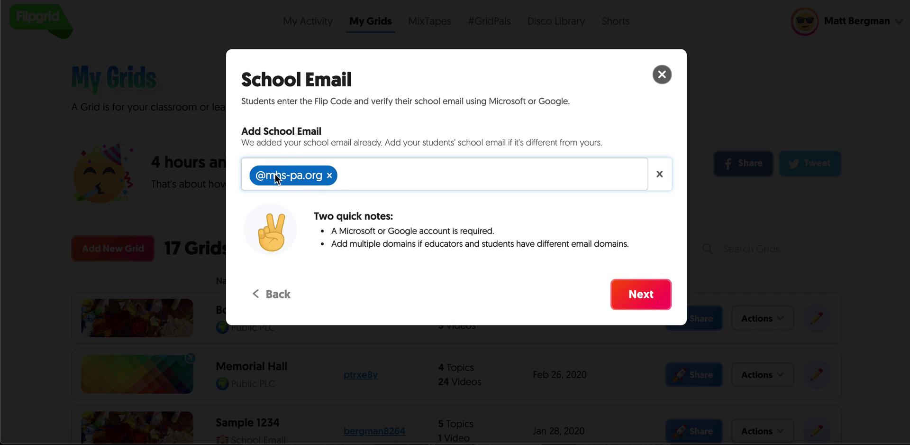
{"action": "type", "text": "@stu.m"}
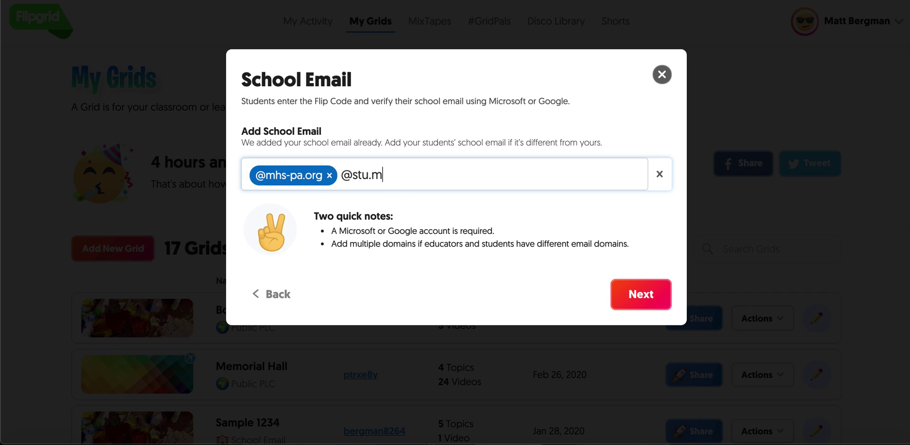
{"action": "type", "text": "hs"}
{"action": "key", "text": "BackSpace"}
{"action": "key", "text": "BackSpace"}
{"action": "type", "text": "mhs-pa.org"}
{"action": "key", "text": "Return"}
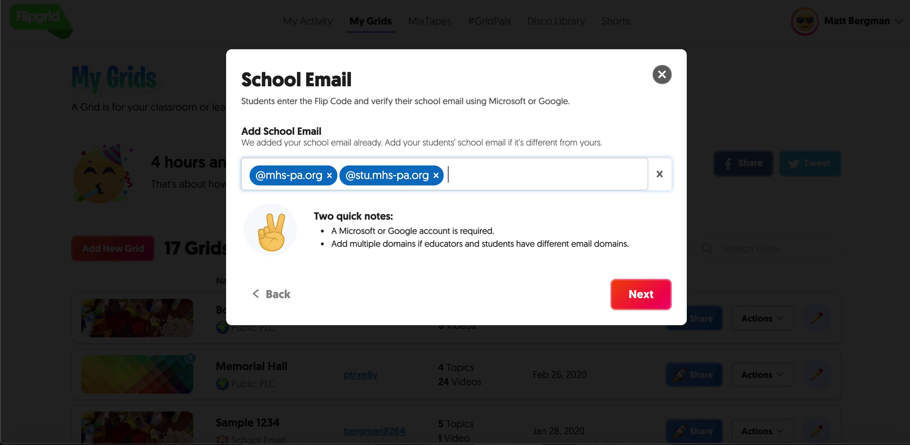
{"action": "left_click", "coordinate": [649, 297]}
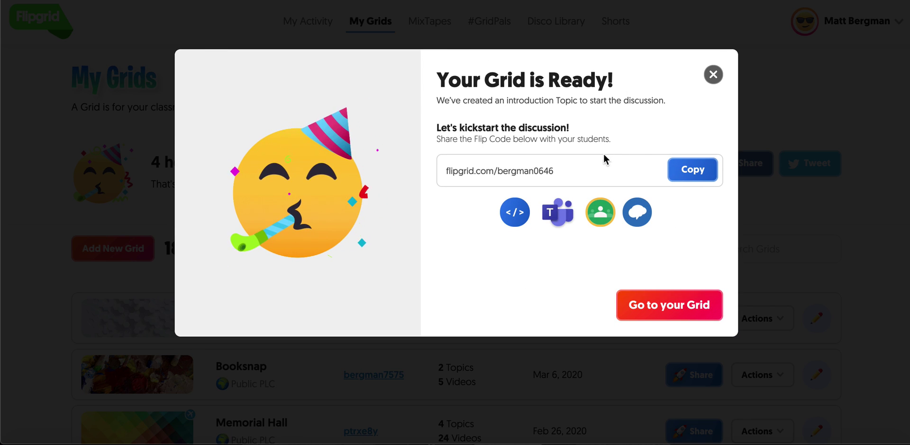
Copy the new grid's Flip Code link and go to the grid
{"action": "left_click", "coordinate": [682, 177]}
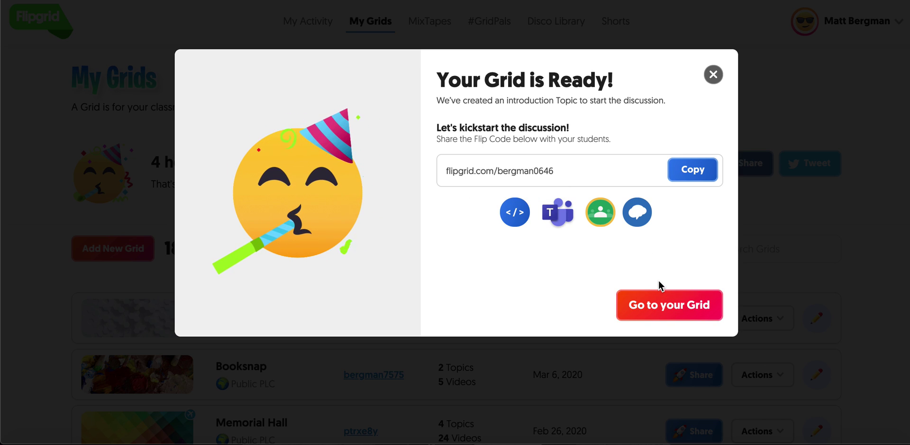
{"action": "left_click", "coordinate": [672, 311]}
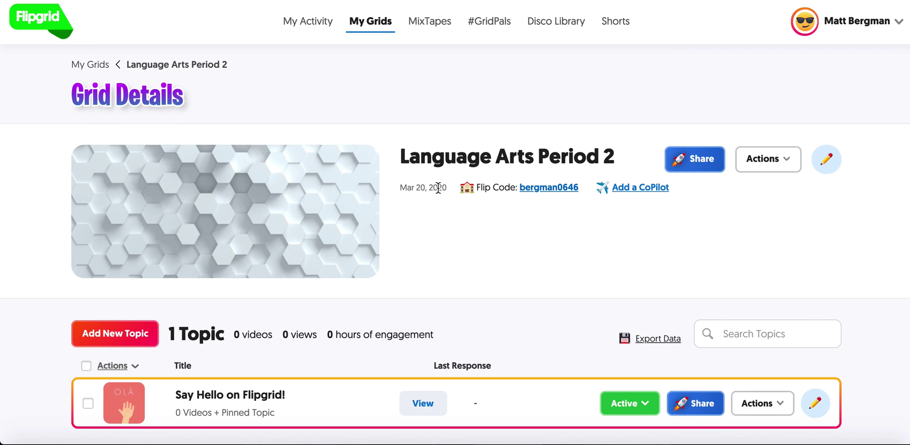
View the "Say Hello on Flipgrid!" topic as a student, logging in with the Google school account
{"action": "scroll", "coordinate": [437, 190], "scroll_direction": "down", "scroll_amount": 3}
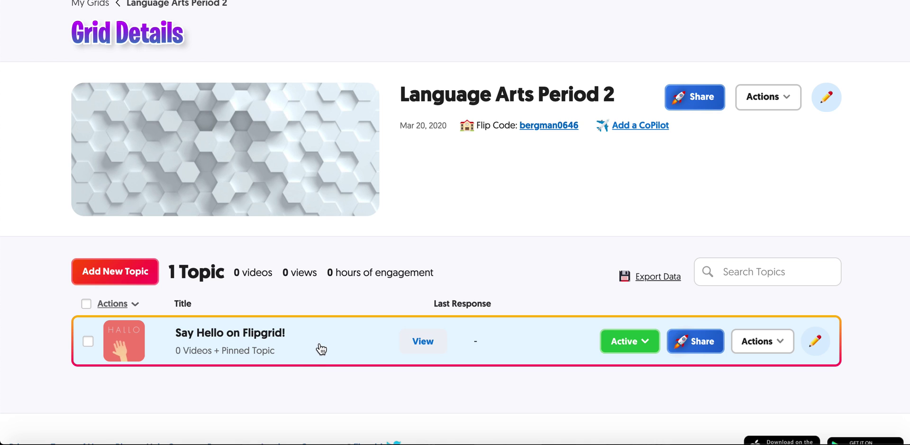
{"action": "left_click", "coordinate": [418, 344]}
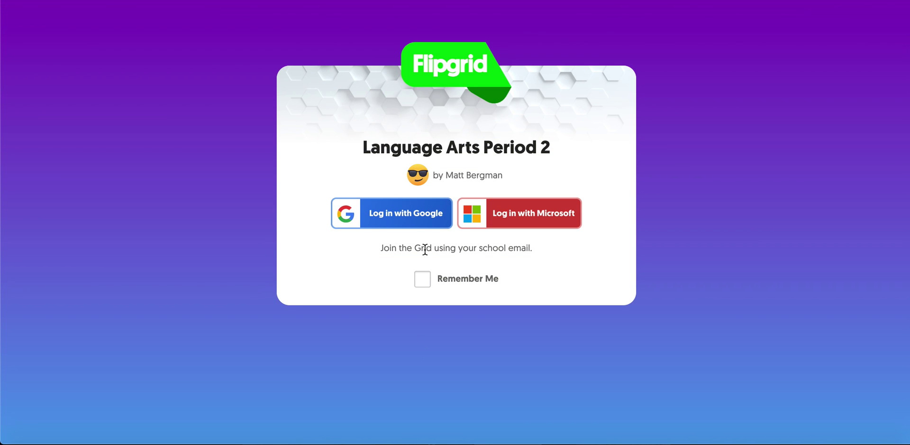
{"action": "left_click", "coordinate": [413, 219]}
{"action": "left_click", "coordinate": [482, 145]}
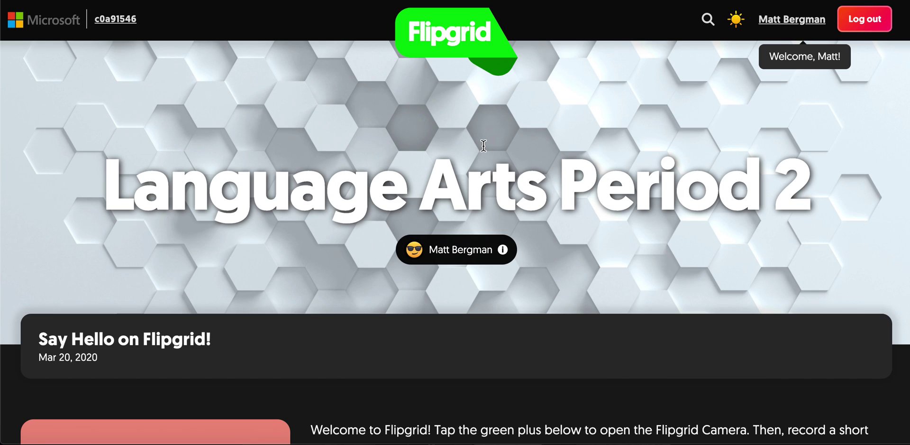
Add a response to the "Say Hello on Flipgrid!" topic and record a clip of a few seconds, pausing it
{"action": "scroll", "coordinate": [482, 268], "scroll_direction": "down", "scroll_amount": 3}
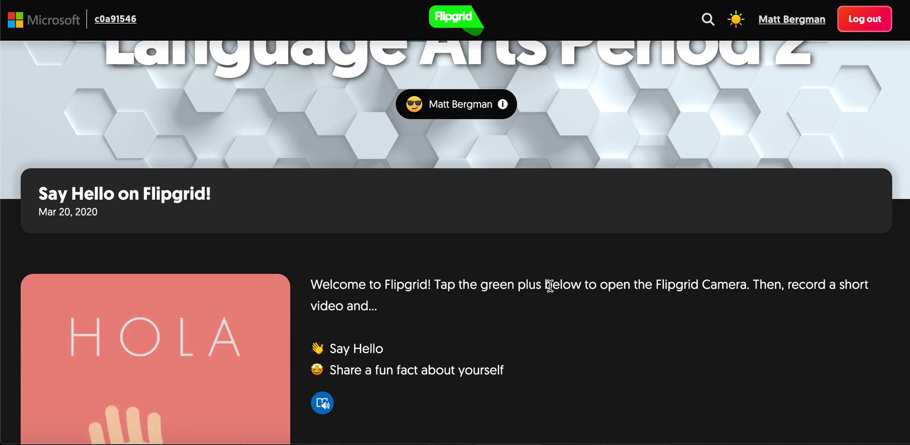
{"action": "scroll", "coordinate": [625, 292], "scroll_direction": "down", "scroll_amount": 2}
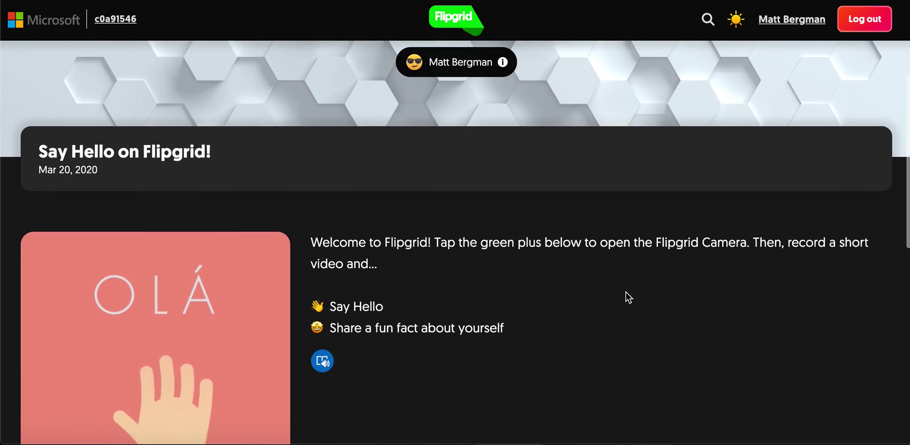
{"action": "scroll", "coordinate": [625, 292], "scroll_direction": "down", "scroll_amount": 1}
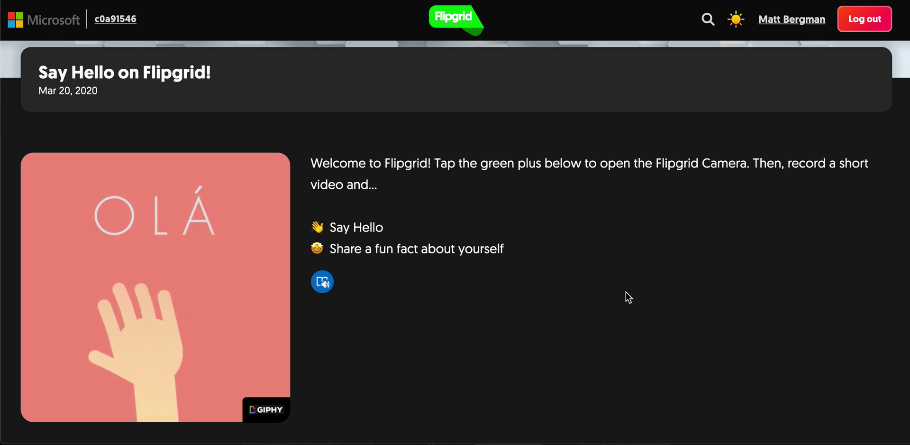
{"action": "scroll", "coordinate": [625, 291], "scroll_direction": "down", "scroll_amount": 1}
{"action": "scroll", "coordinate": [625, 292], "scroll_direction": "down", "scroll_amount": 6}
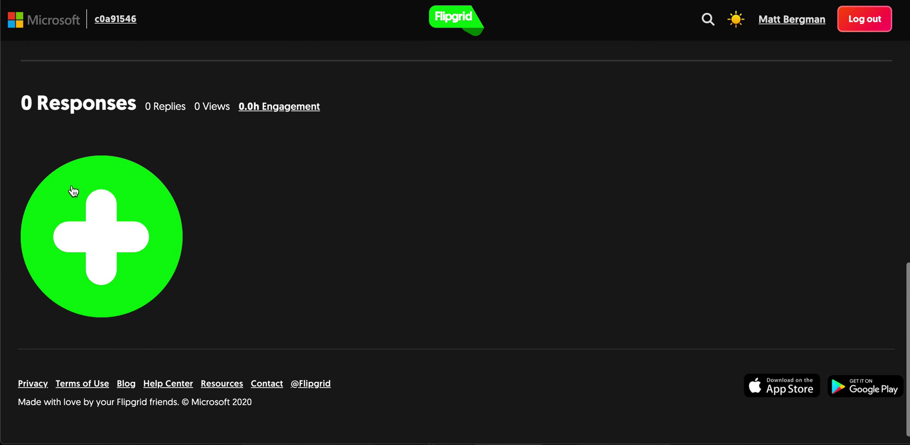
{"action": "left_click", "coordinate": [122, 237]}
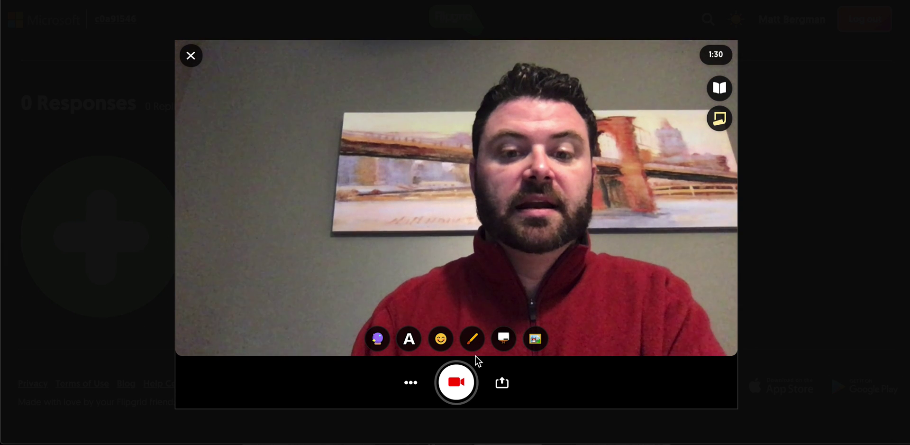
{"action": "left_click", "coordinate": [457, 382]}
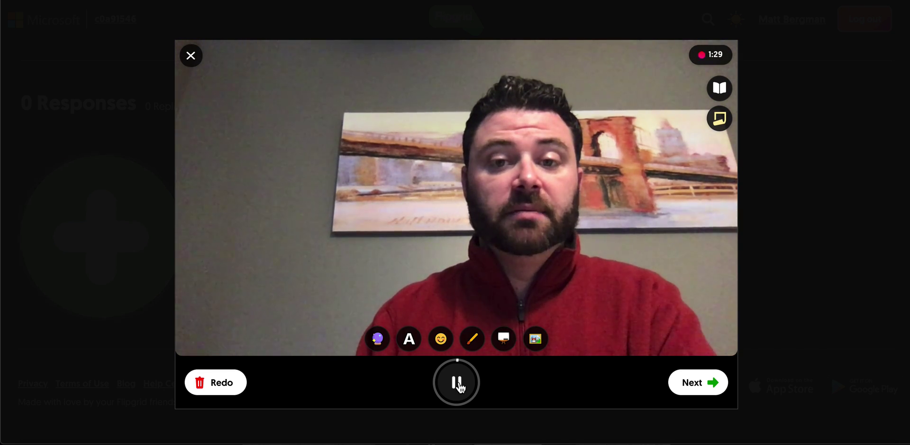
{"action": "left_click", "coordinate": [458, 384]}
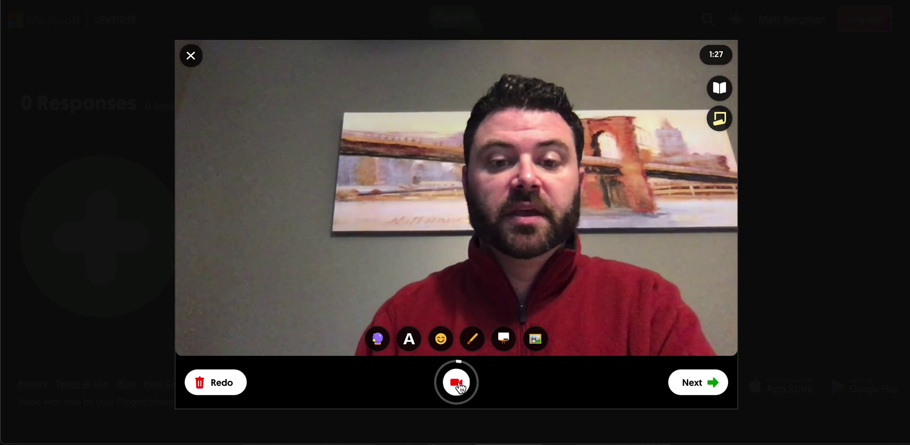
Place an open-mouthed smiley sticker on the camera view, enlarge it and move it beside the presenter's head
{"action": "left_click", "coordinate": [440, 342]}
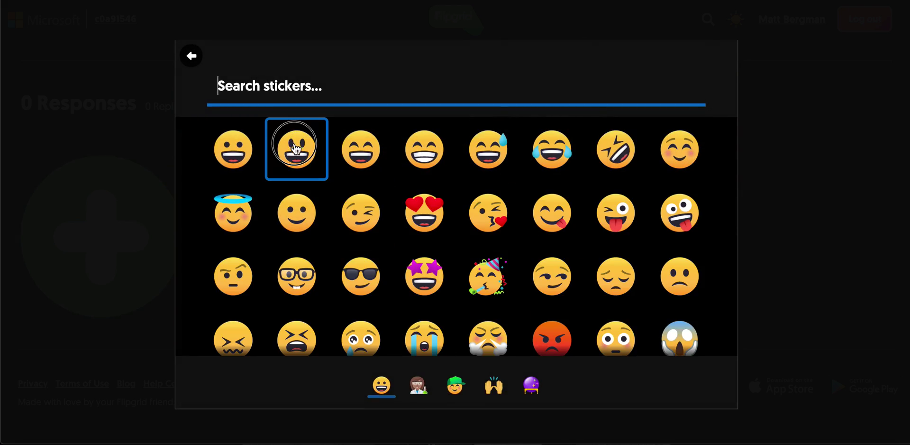
{"action": "left_click", "coordinate": [296, 148]}
{"action": "left_click_drag", "start_coordinate": [477, 181], "coordinate": [564, 97]}
{"action": "left_click_drag", "start_coordinate": [509, 138], "coordinate": [287, 135]}
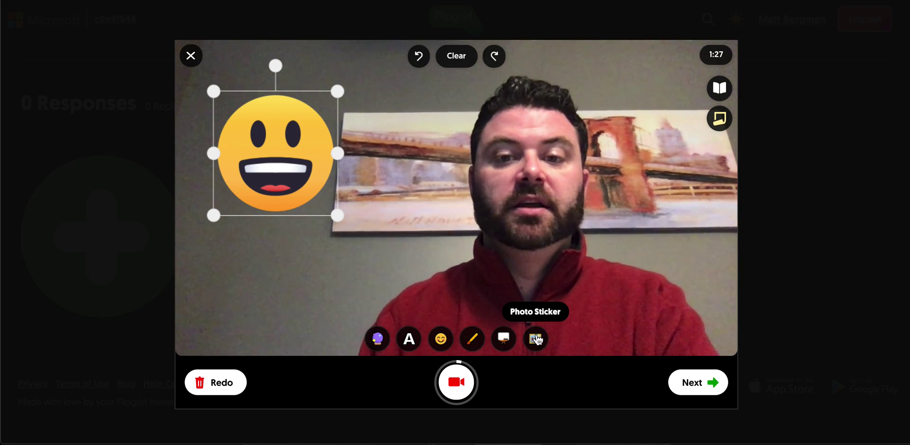
Accept the recorded clip and take a selfie for the response
{"action": "left_click", "coordinate": [702, 392]}
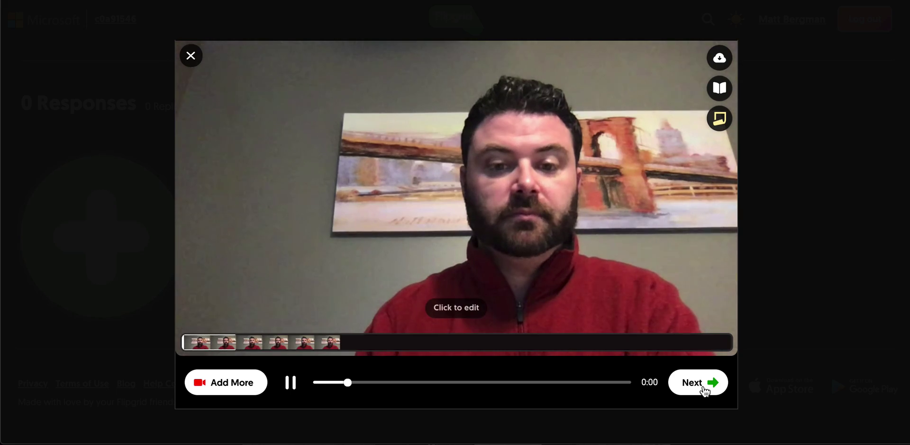
{"action": "left_click", "coordinate": [705, 391]}
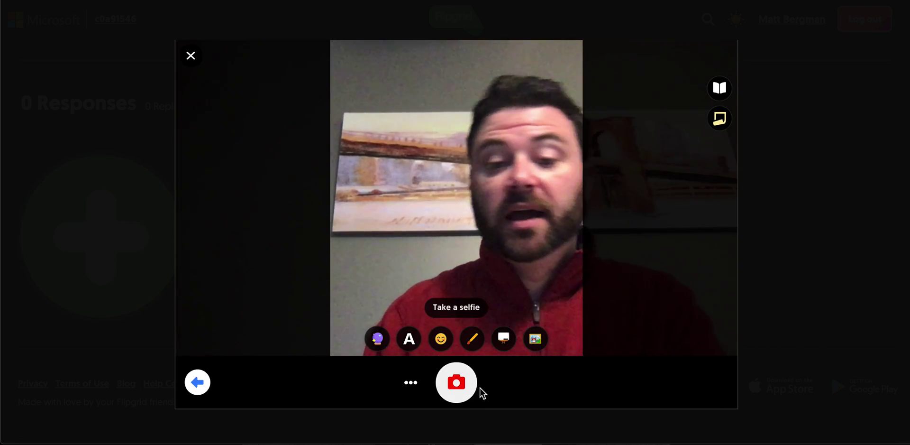
{"action": "left_click", "coordinate": [466, 395]}
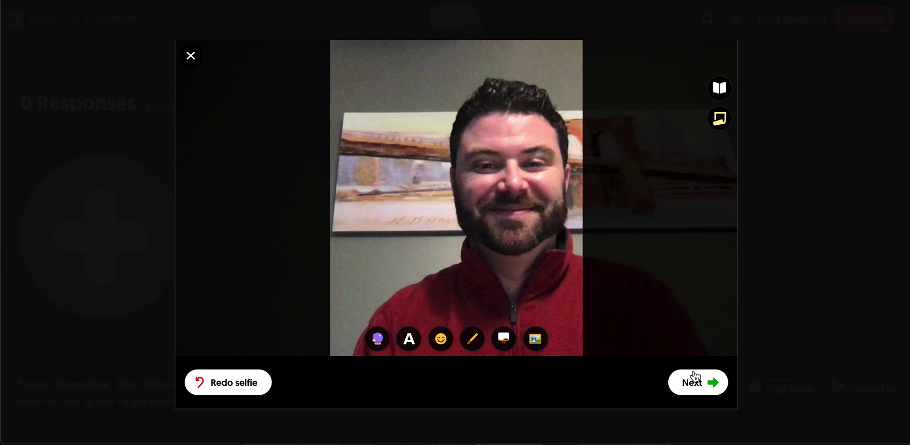
Accept the selfie, submit the video response without a title or link, and complete the submission
{"action": "left_click", "coordinate": [698, 384]}
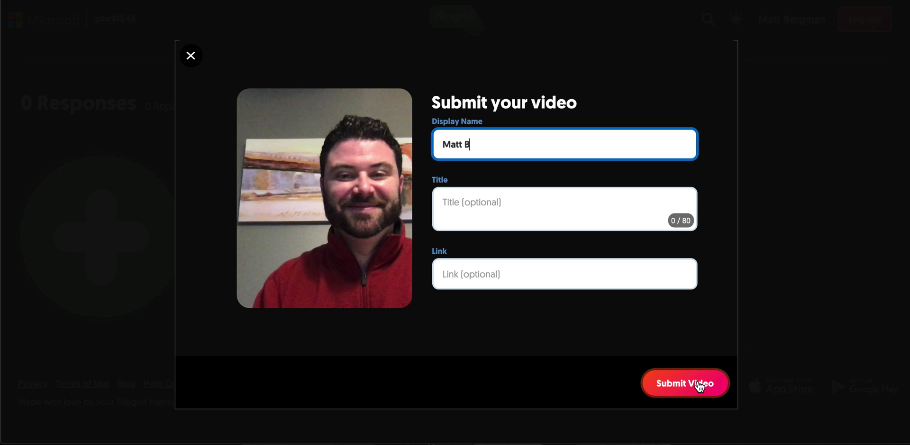
{"action": "left_click", "coordinate": [698, 387]}
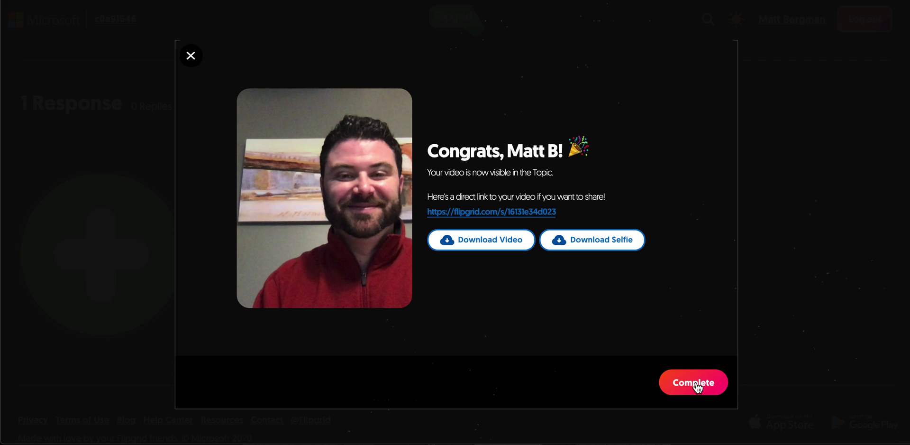
{"action": "left_click", "coordinate": [698, 387]}
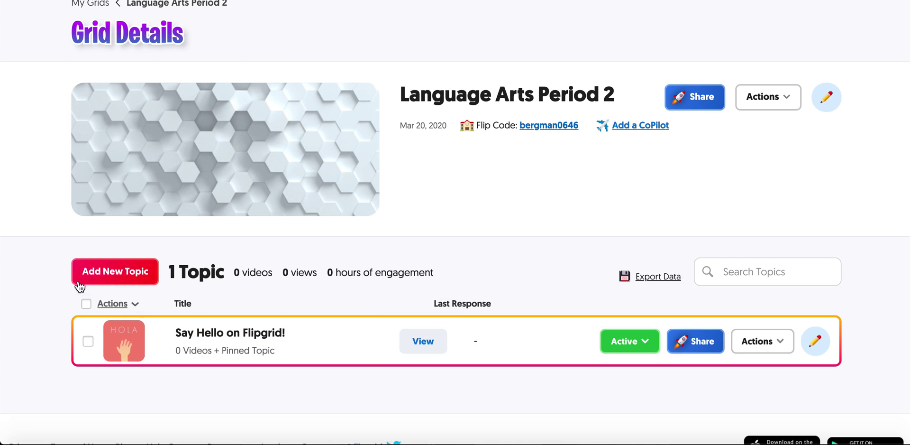
Start a new topic titled "Booktalk" in the grid and keep its recording time at 1 minute 30 seconds
{"action": "left_click", "coordinate": [107, 264]}
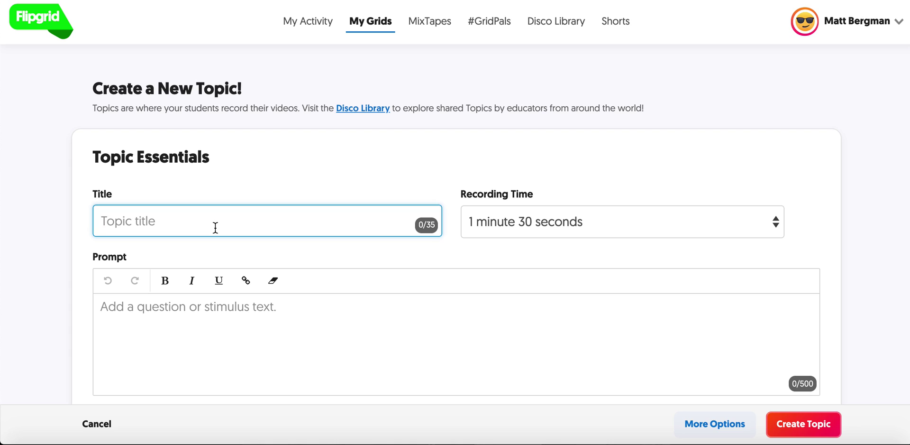
{"action": "type", "text": "Booktalk"}
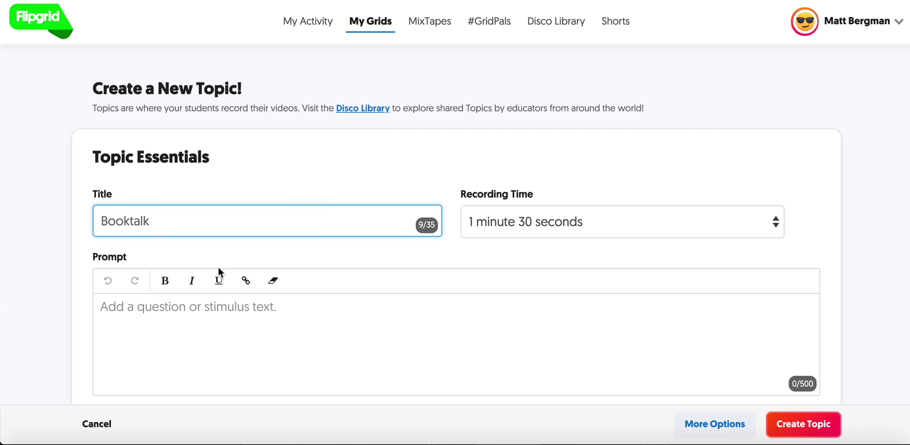
{"action": "left_click", "coordinate": [586, 213]}
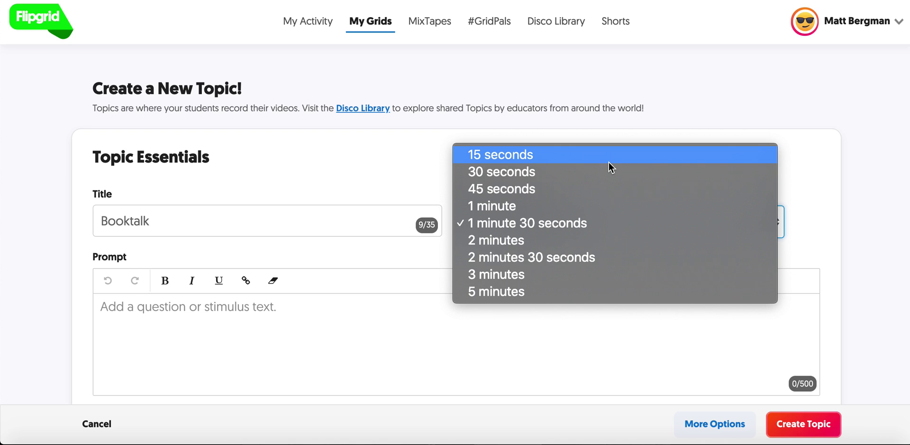
{"action": "left_click", "coordinate": [585, 126]}
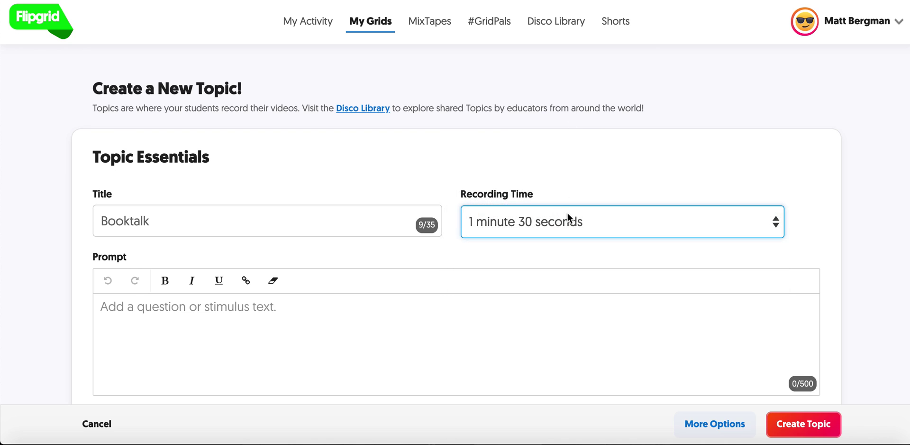
Enter "Tell us about your book" as the Booktalk topic's prompt
{"action": "scroll", "coordinate": [530, 256], "scroll_direction": "down", "scroll_amount": 3}
{"action": "left_click", "coordinate": [381, 223]}
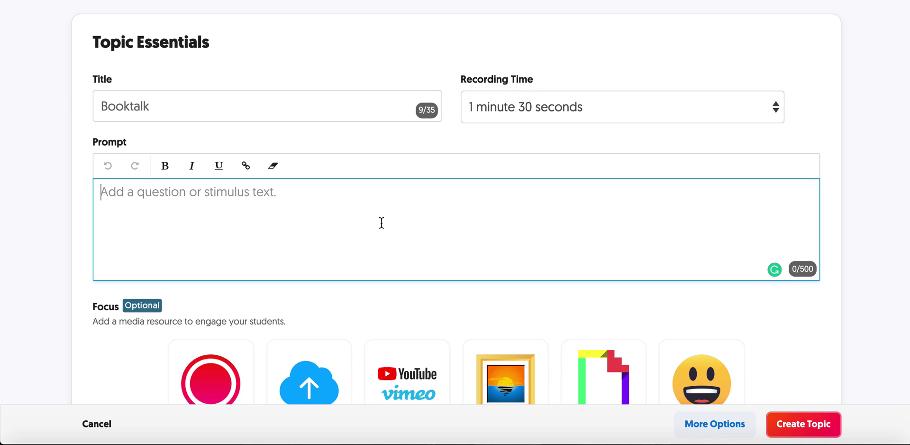
{"action": "type", "text": "Tell us about your book"}
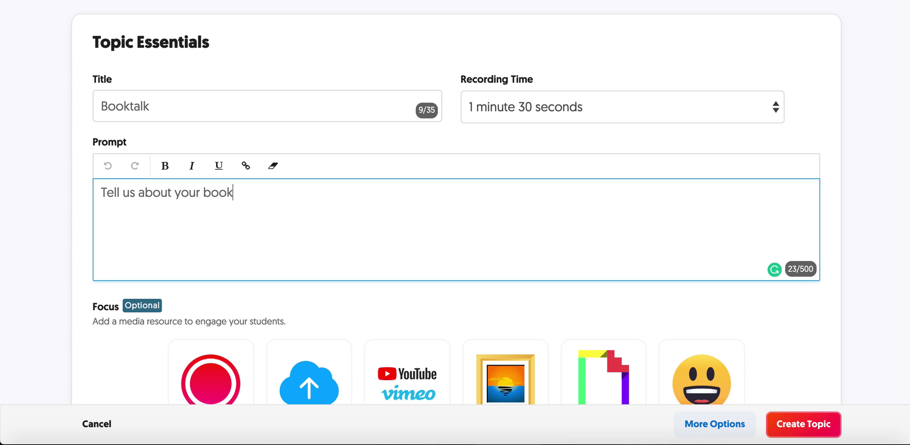
Search Giphy for "book" and add the GIF of the blue-robed wizard as the Booktalk topic's Focus media
{"action": "scroll", "coordinate": [354, 278], "scroll_direction": "down", "scroll_amount": 4}
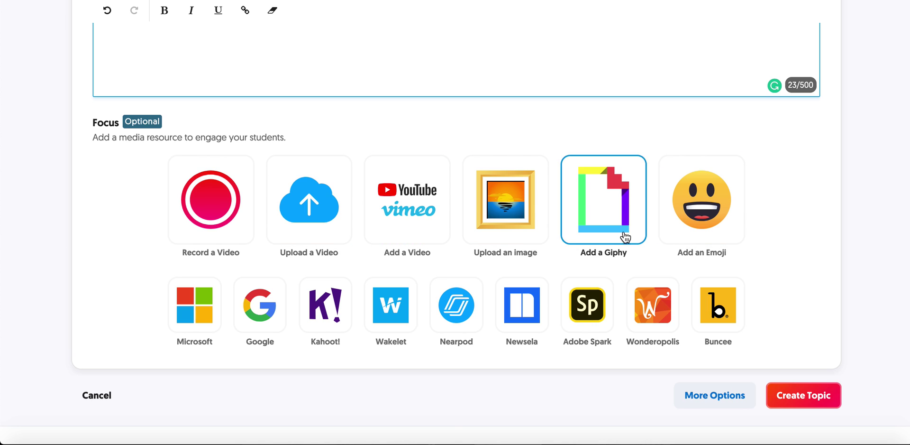
{"action": "left_click", "coordinate": [622, 213]}
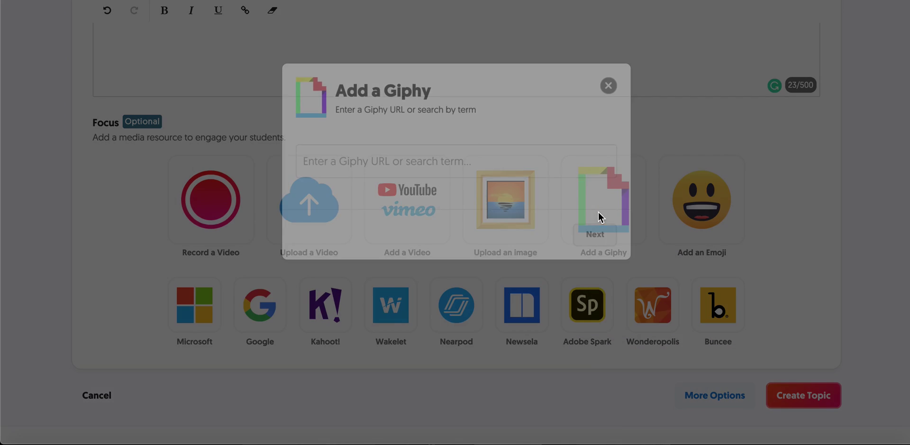
{"action": "left_click", "coordinate": [442, 164]}
{"action": "type", "text": "book"}
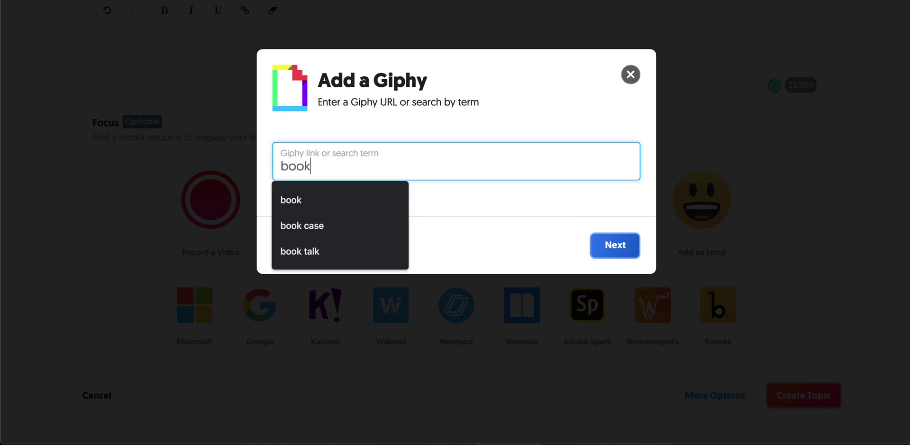
{"action": "key", "text": "Return"}
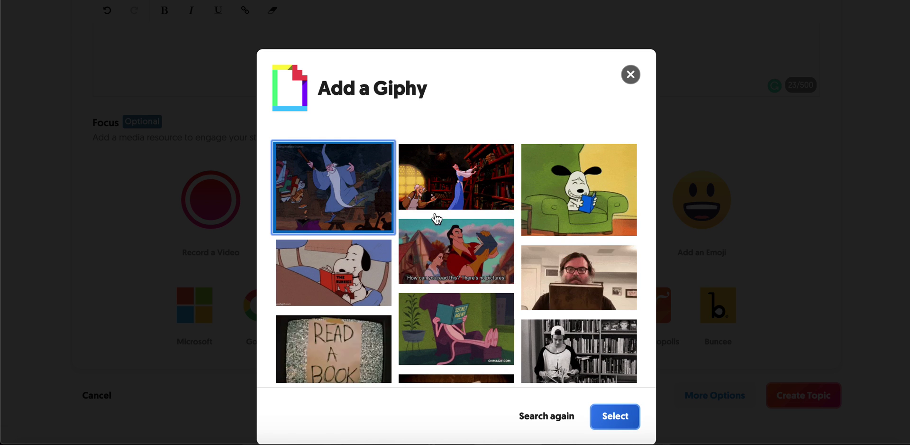
{"action": "left_click", "coordinate": [609, 415]}
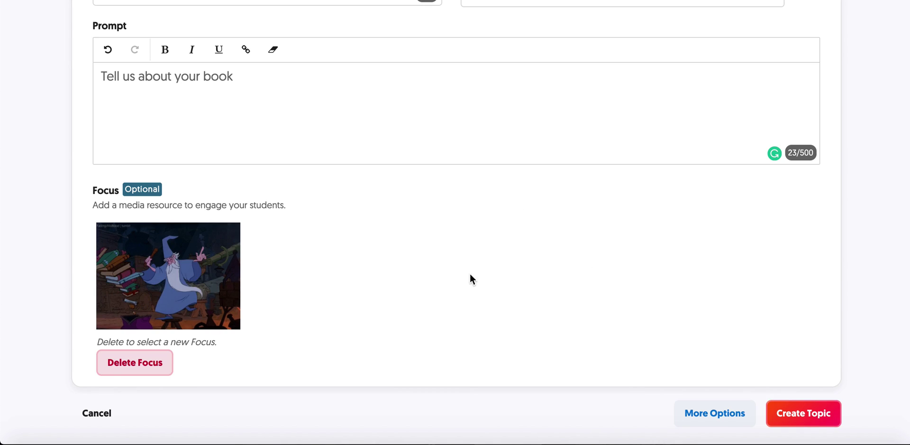
Create the Booktalk topic and return to the topic list of the Language Arts Period 2 grid
{"action": "left_click", "coordinate": [806, 411]}
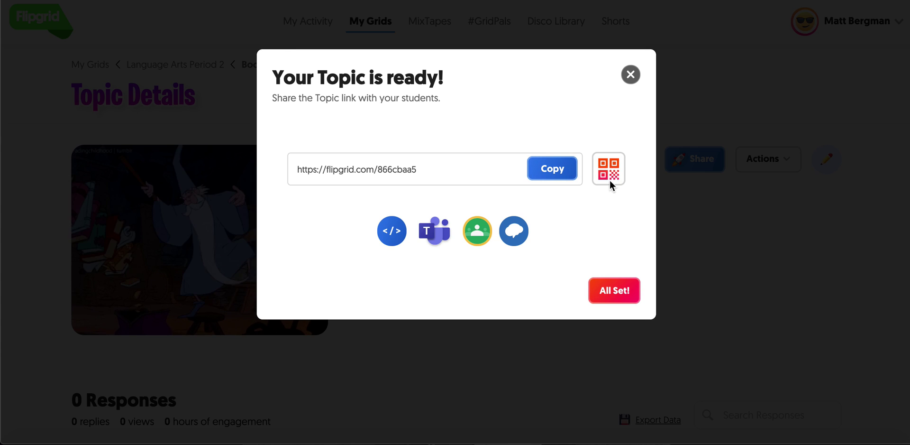
{"action": "left_click", "coordinate": [631, 75]}
{"action": "left_click", "coordinate": [373, 31]}
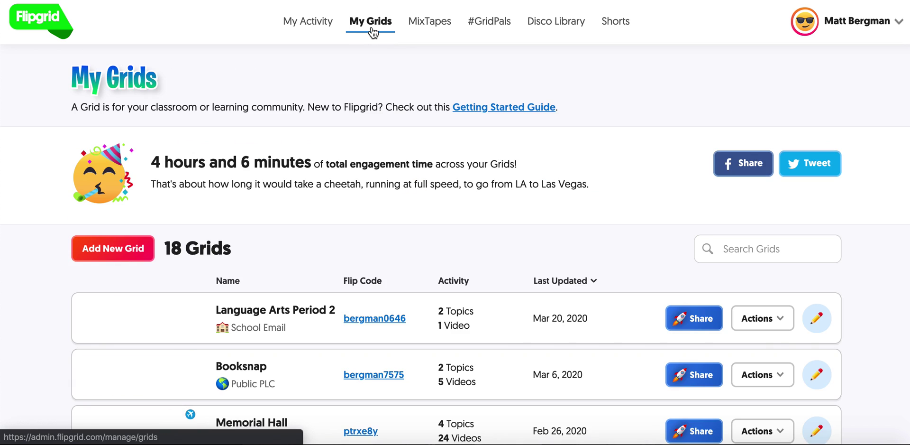
{"action": "left_click", "coordinate": [277, 305]}
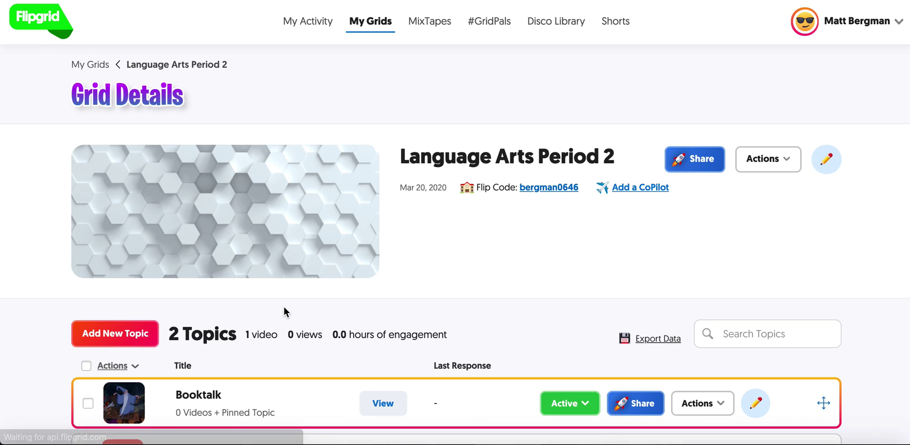
{"action": "scroll", "coordinate": [588, 310], "scroll_direction": "down", "scroll_amount": 1}
{"action": "scroll", "coordinate": [587, 309], "scroll_direction": "down", "scroll_amount": 1}
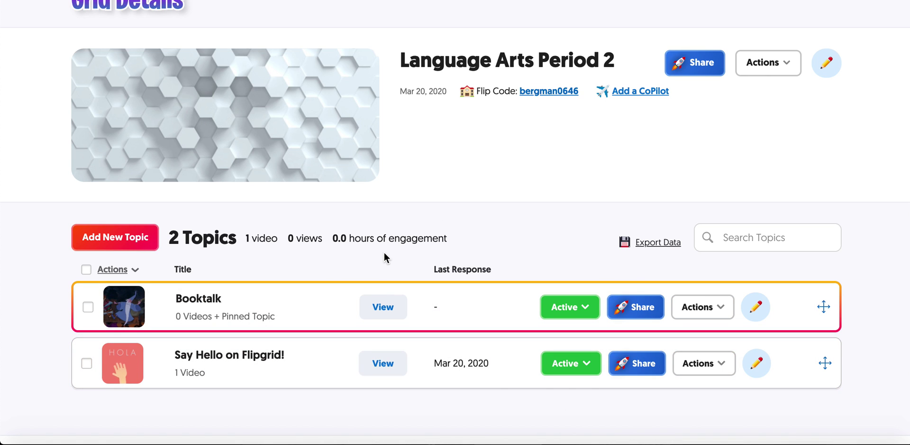
Review the sharing options of the Language Arts Period 2 grid and of its Booktalk topic
{"action": "left_click", "coordinate": [687, 69]}
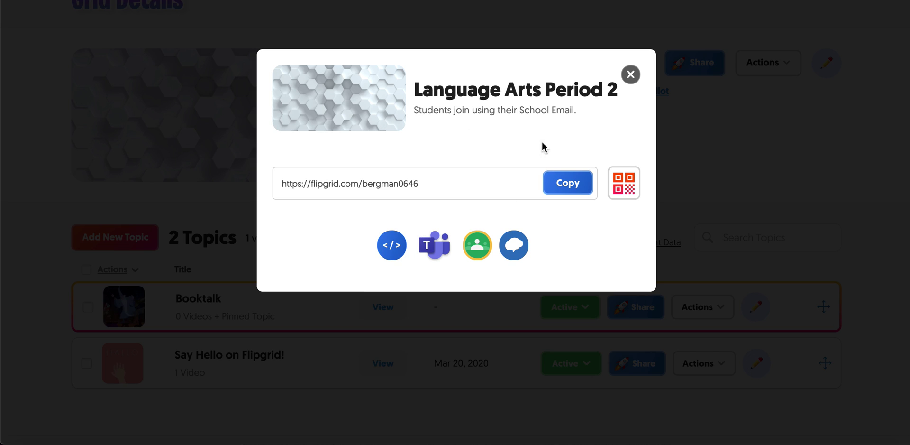
{"action": "left_click", "coordinate": [630, 75]}
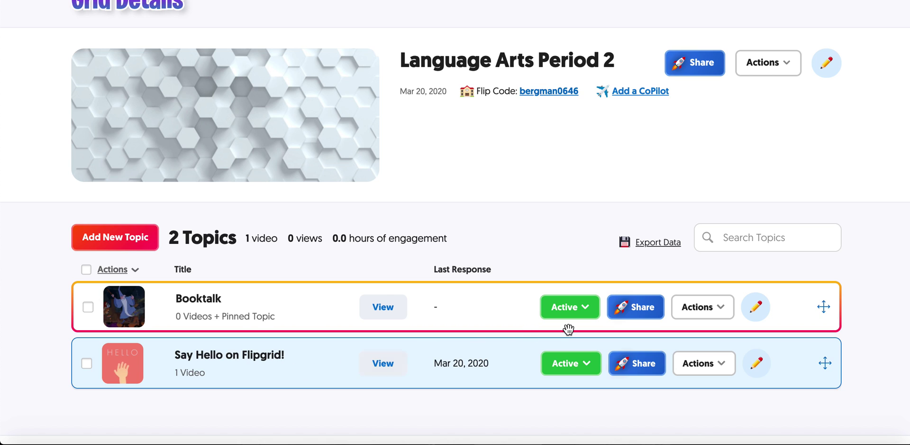
{"action": "left_click", "coordinate": [654, 313]}
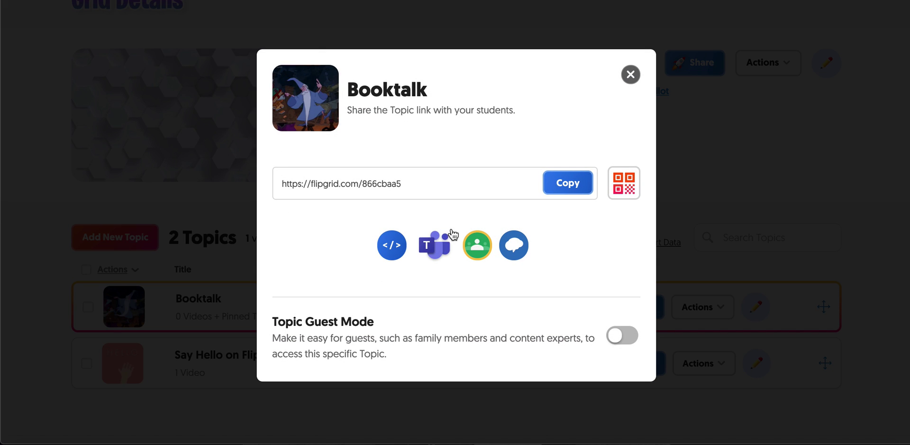
{"action": "left_click", "coordinate": [638, 76]}
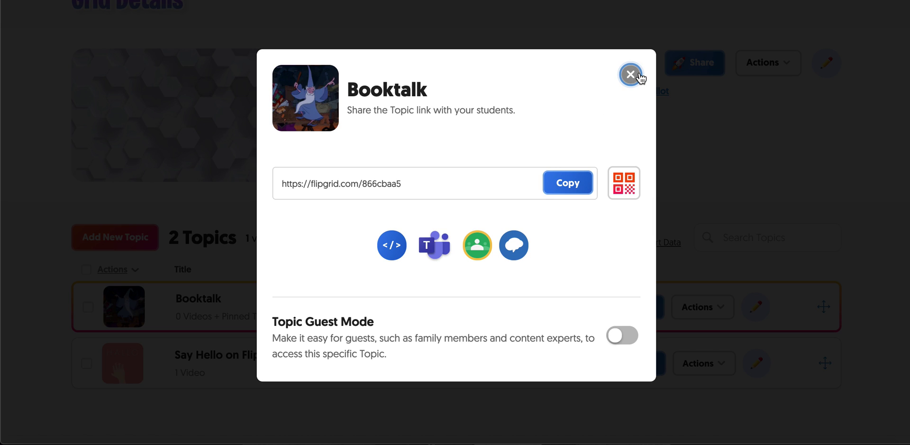
{"action": "left_click", "coordinate": [638, 76]}
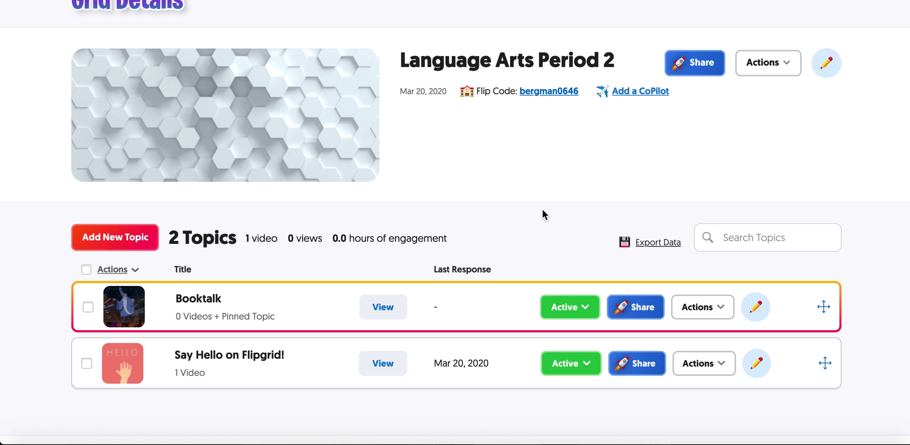
{"action": "scroll", "coordinate": [406, 375], "scroll_direction": "down", "scroll_amount": 2}
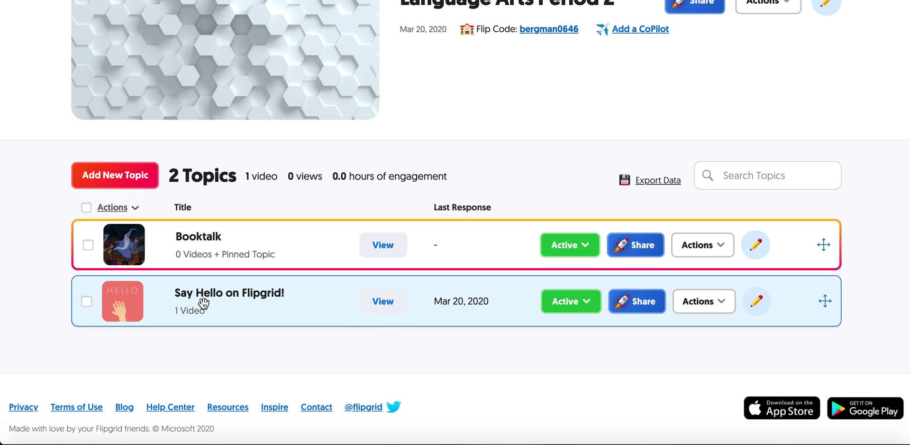
{"action": "left_click", "coordinate": [90, 308]}
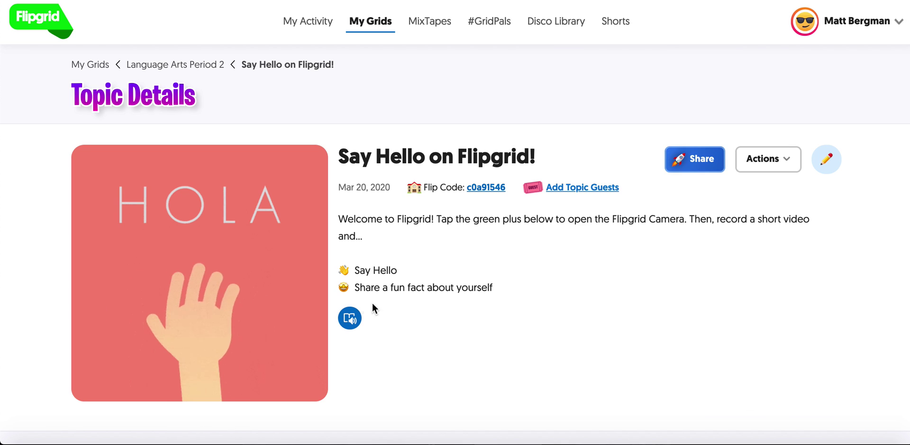
{"action": "left_click", "coordinate": [44, 0]}
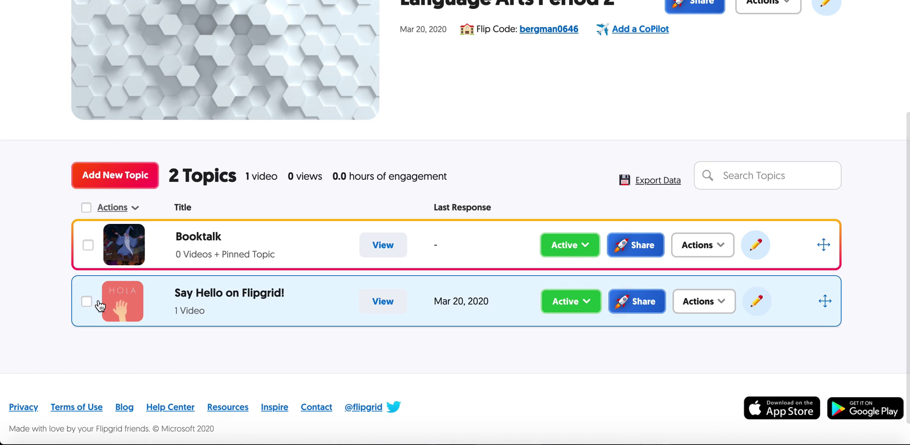
{"action": "left_click", "coordinate": [84, 299]}
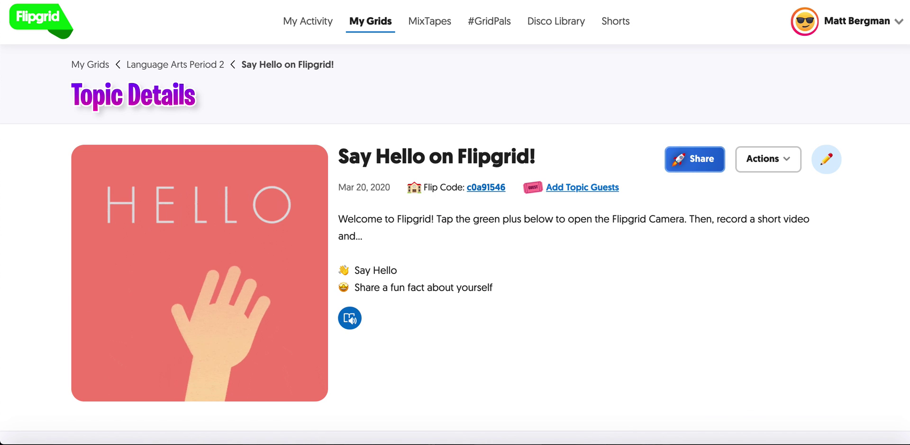
{"action": "key", "text": "alt+Left"}
Hide the "Say Hello on Flipgrid!" topic in the grid's topic list
{"action": "left_click", "coordinate": [87, 301]}
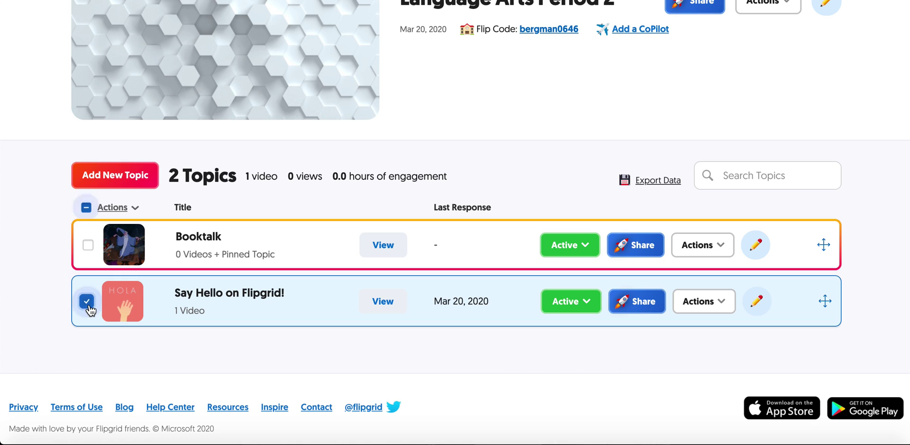
{"action": "left_click", "coordinate": [136, 208]}
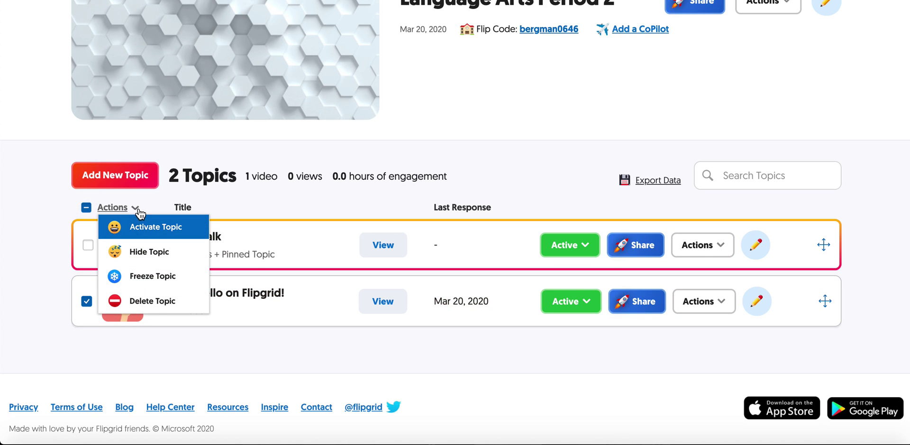
{"action": "left_click", "coordinate": [165, 252]}
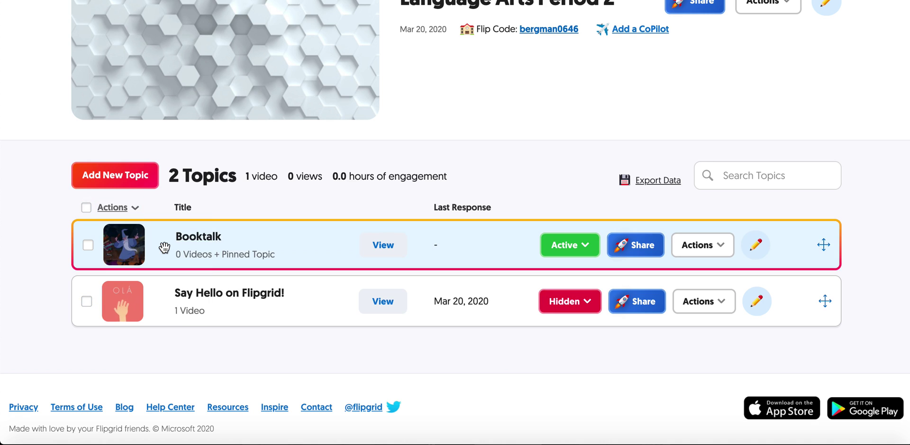